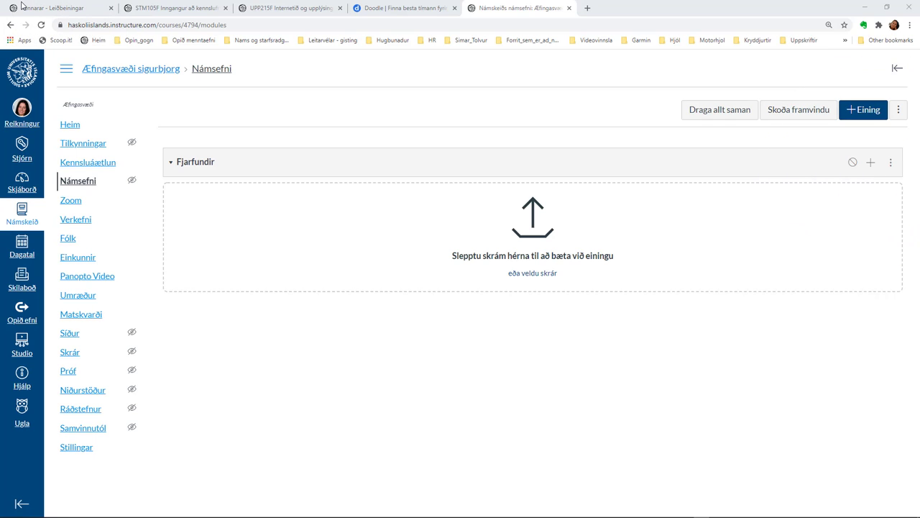
Begin a new Ytra tæki (external tool) item in Fjarfundir and scroll the tool list to Zoom.
left_click(871, 165)
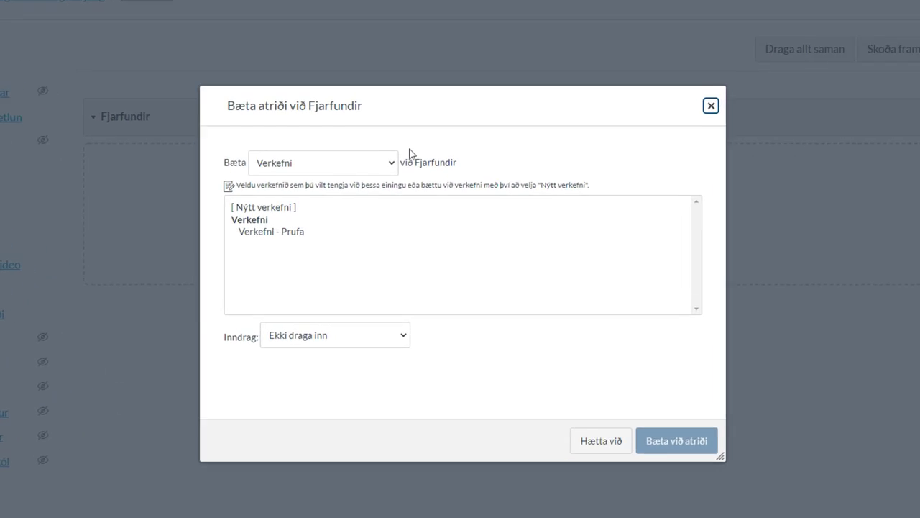
left_click(390, 164)
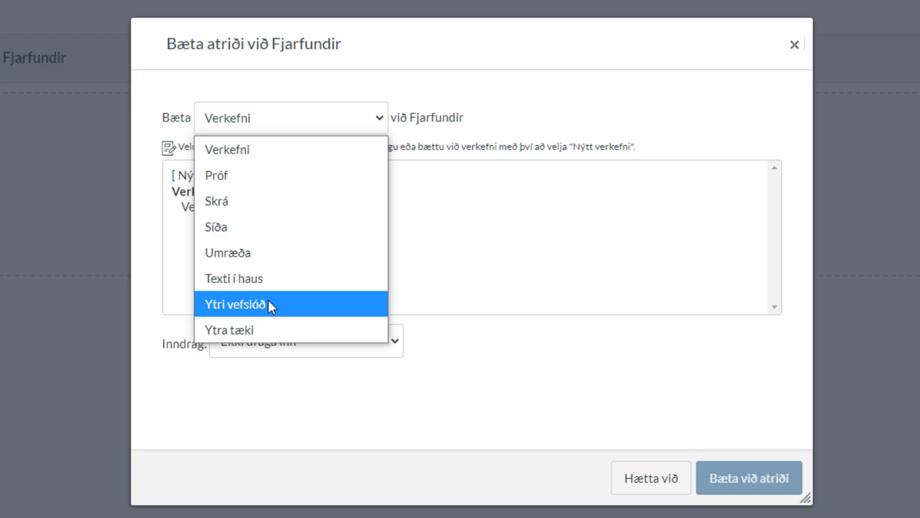
left_click(243, 332)
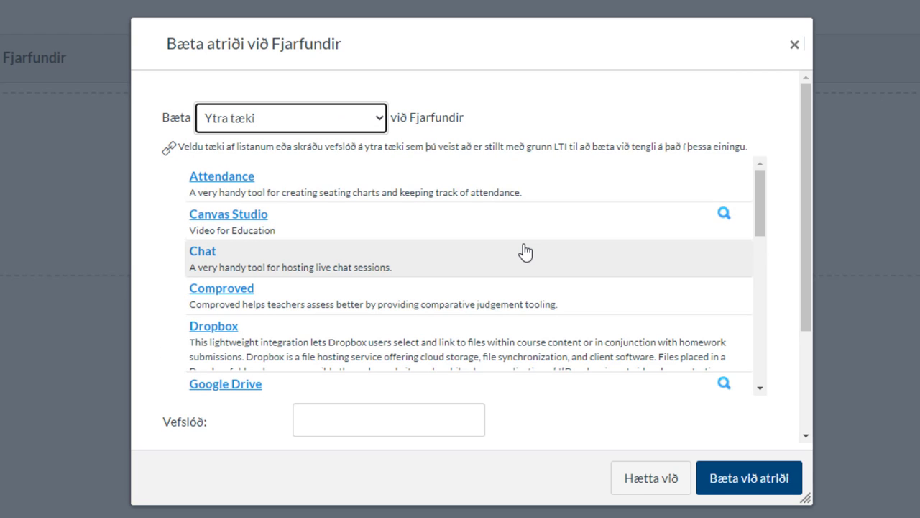
scroll(602, 251, "down", 1)
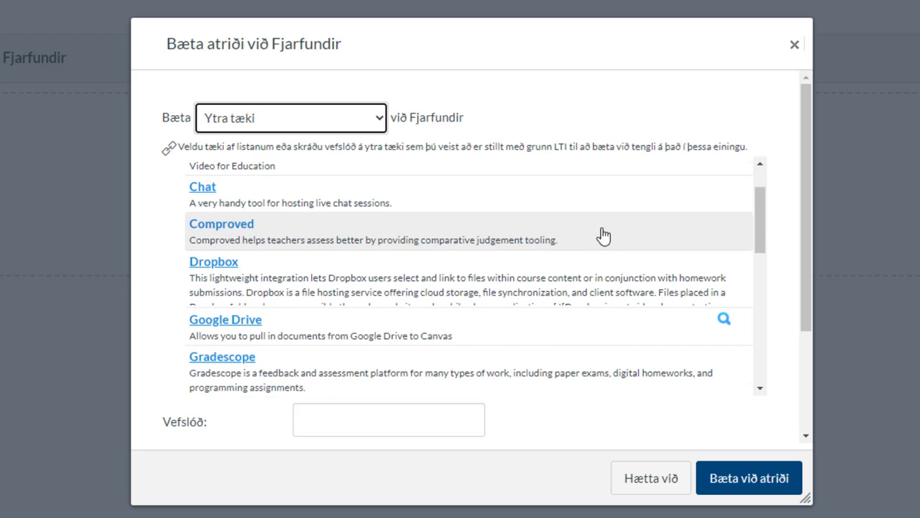
scroll(603, 235, "down", 5)
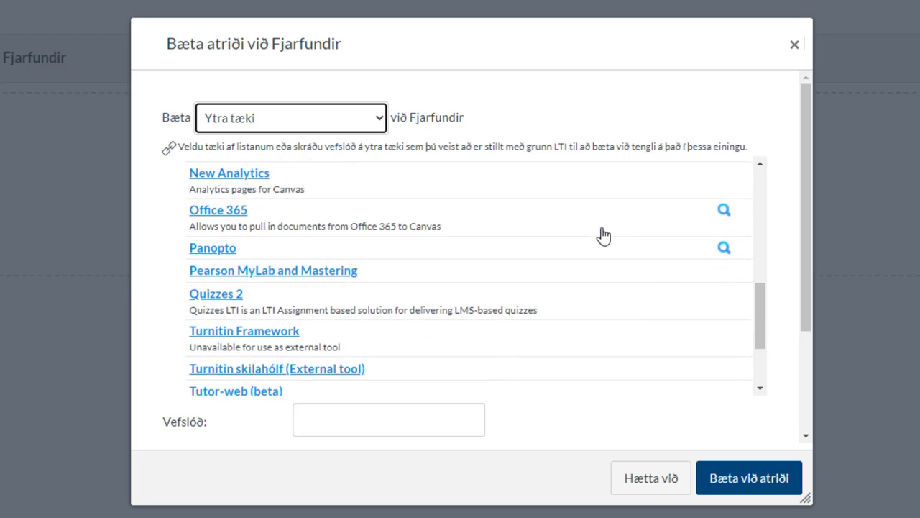
scroll(603, 235, "down", 2)
scroll(602, 235, "down", 2)
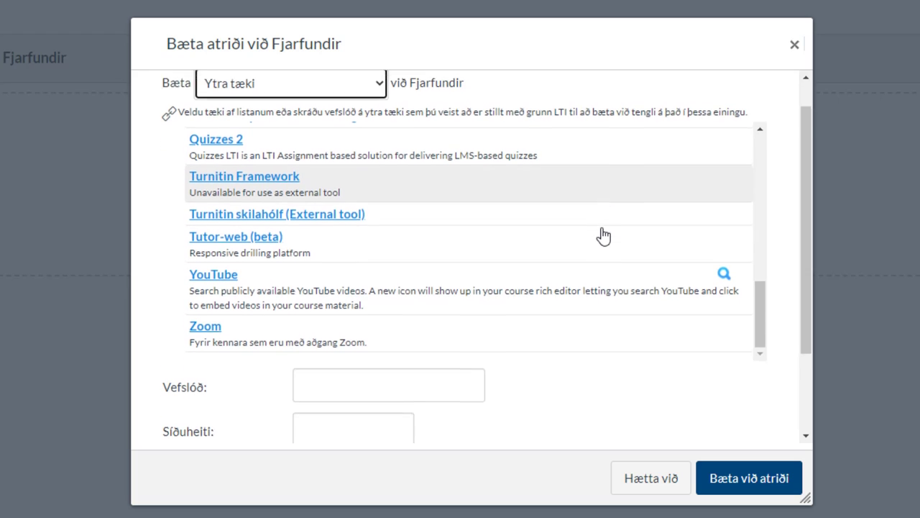
scroll(602, 235, "up", 4)
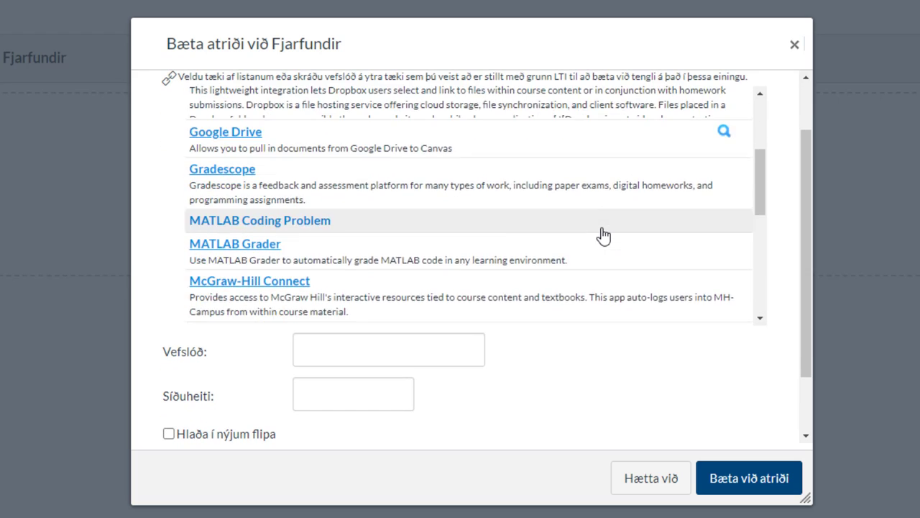
scroll(602, 236, "down", 5)
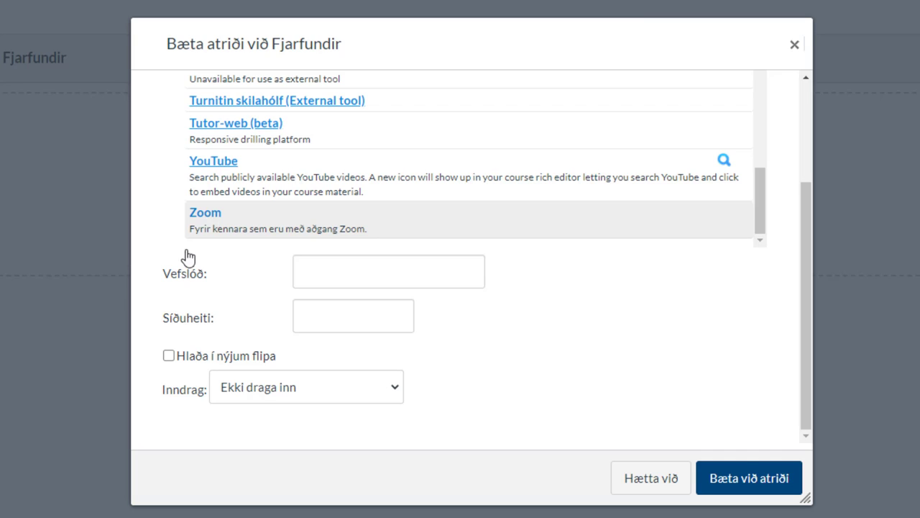
Select the Zoom tool and enter the page name 'Zoom fjarfundur - 25. september kl. 11-12'.
left_click(205, 217)
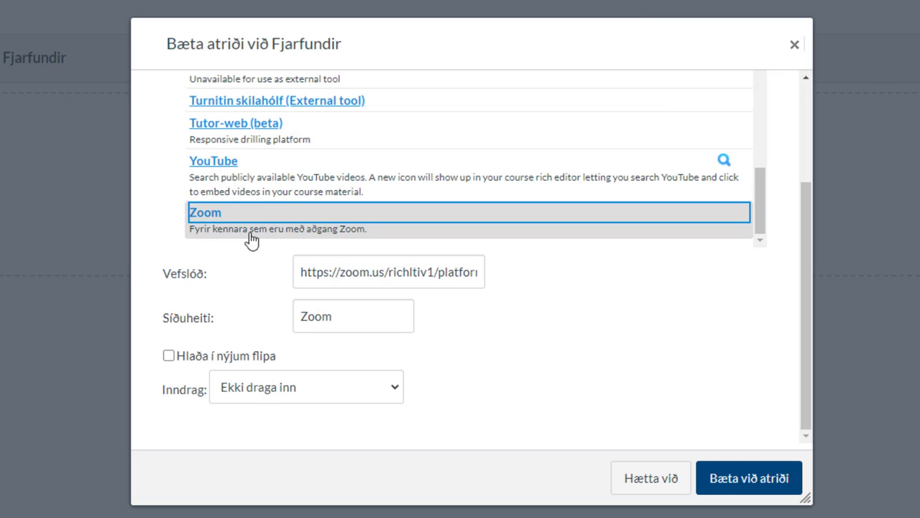
left_click(320, 271)
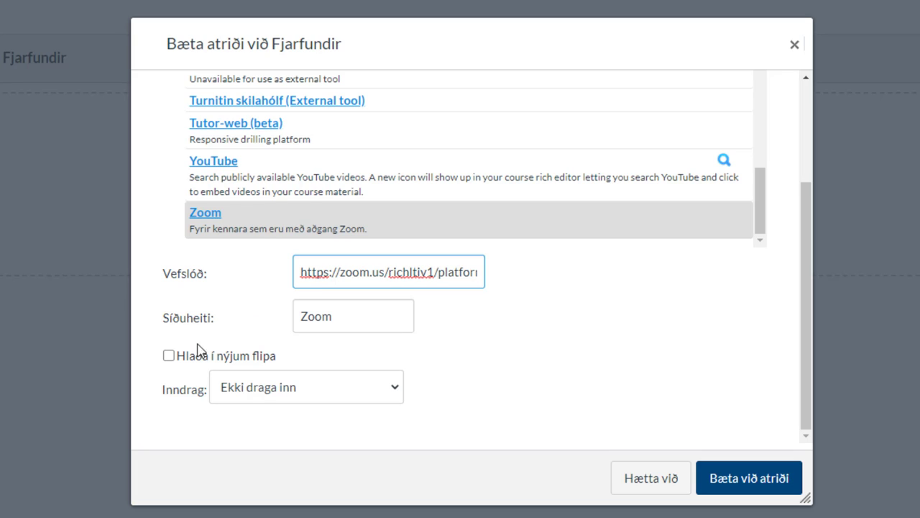
left_click(339, 317)
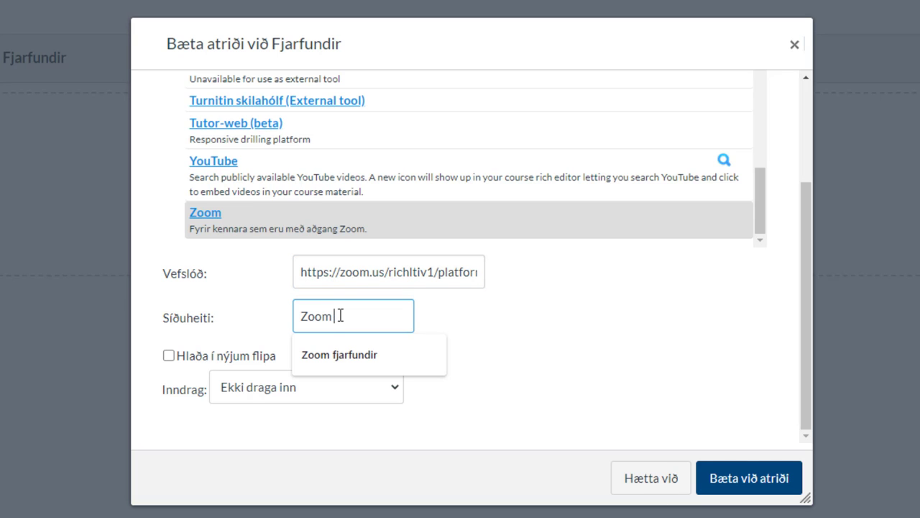
type("fj")
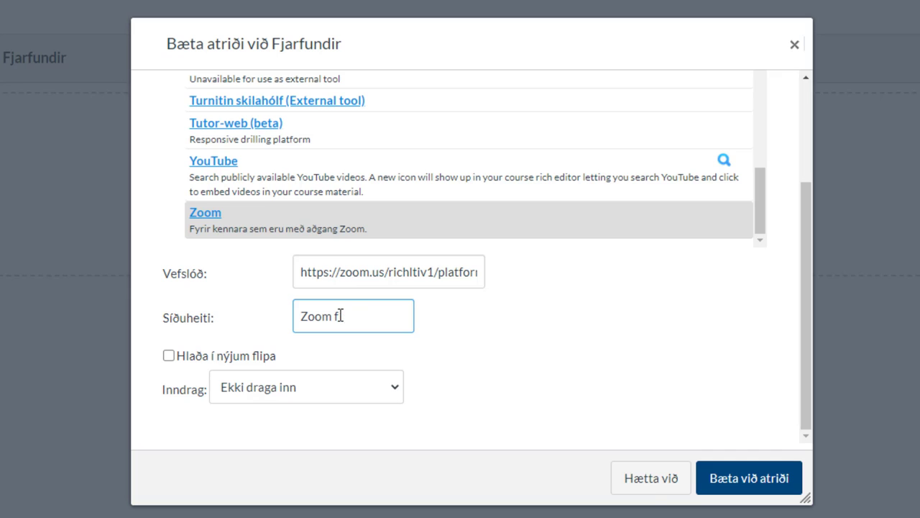
key("BackSpace")
key("BackSpace")
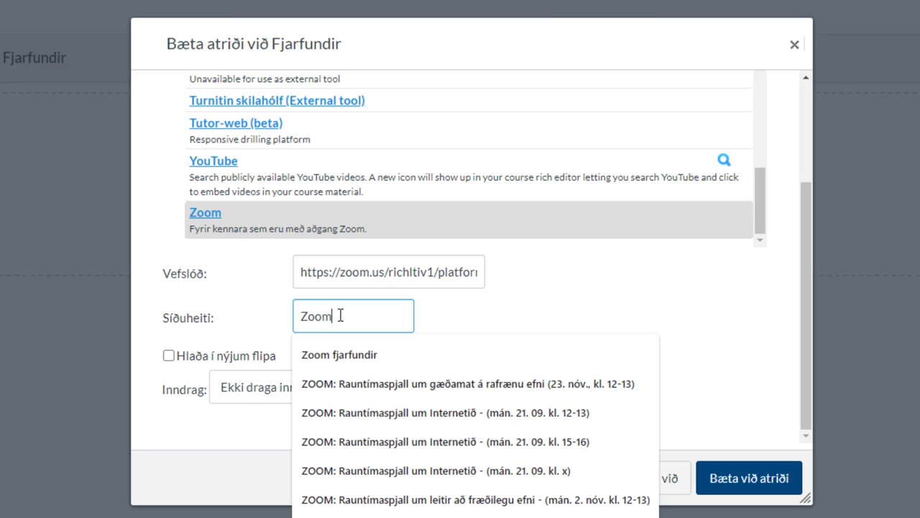
key("BackSpace")
type("m")
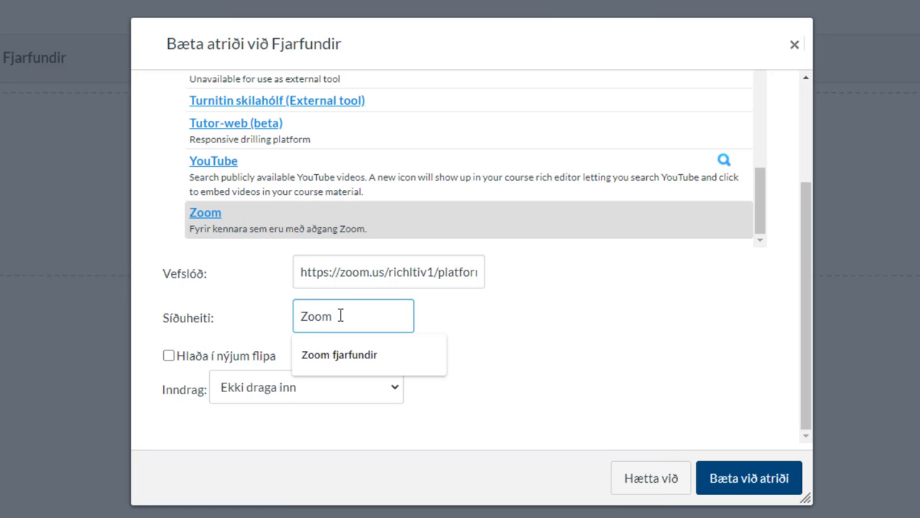
type(" fundir")
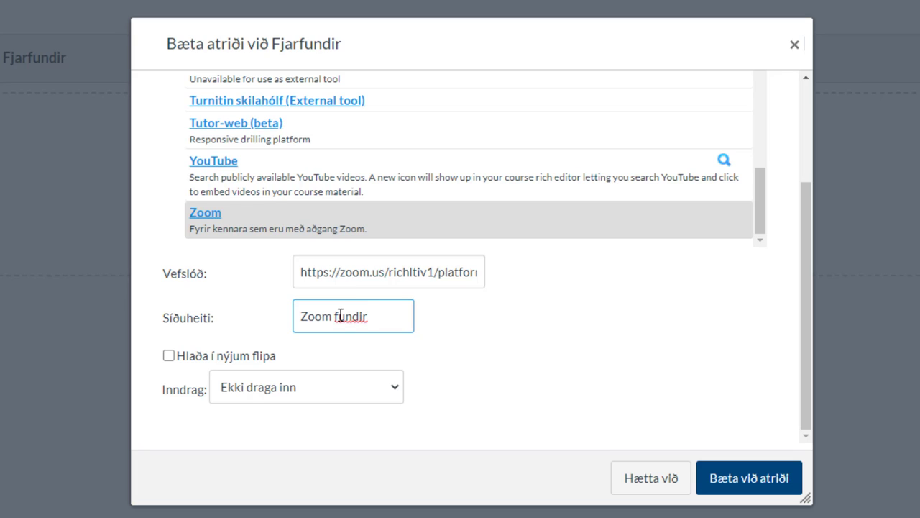
key("BackSpace")
key("BackSpace")
key("BackSpace")
key("BackSpace")
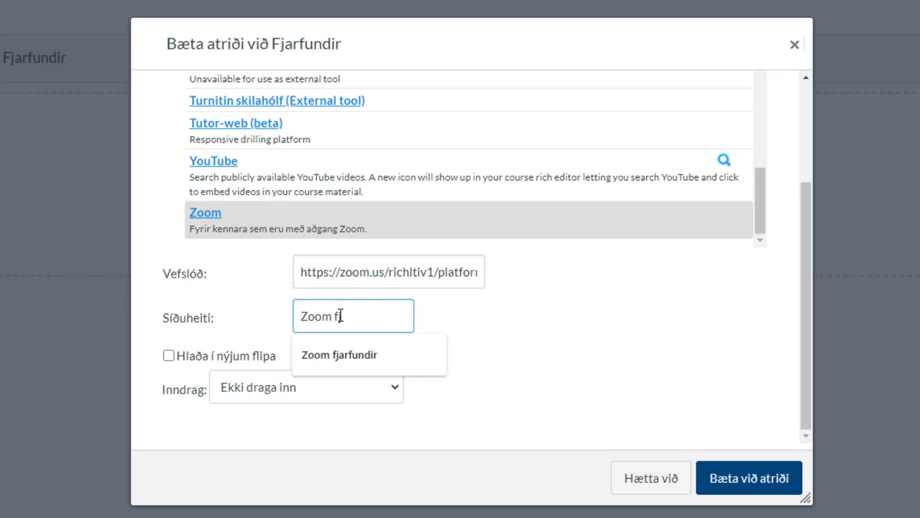
type("jaf")
type("rfundur - ")
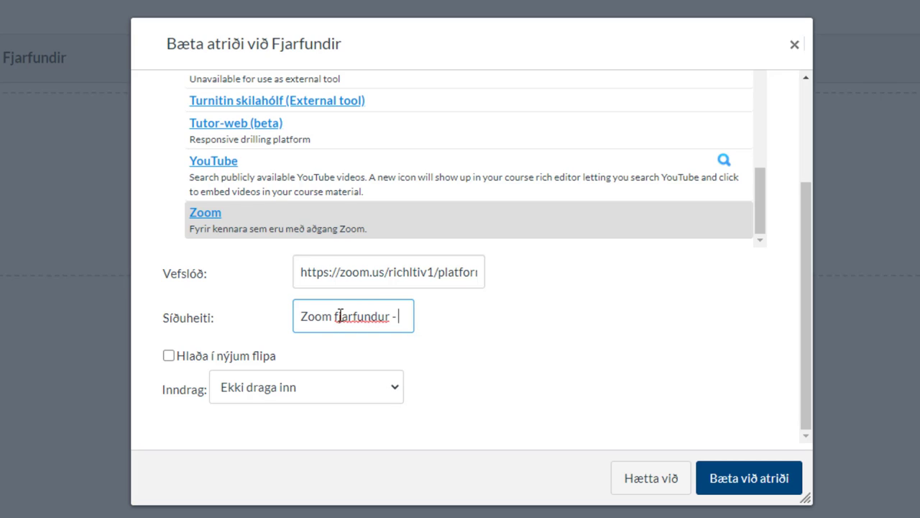
type("25")
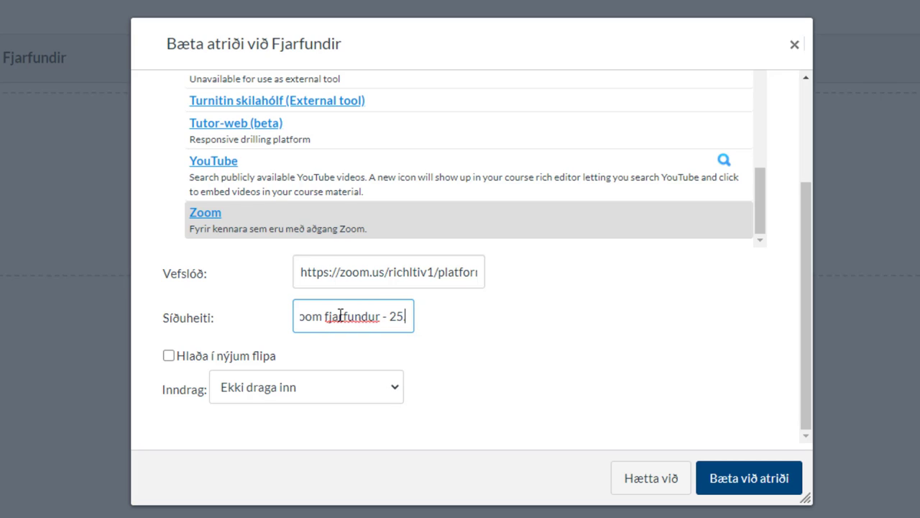
type(". septemer")
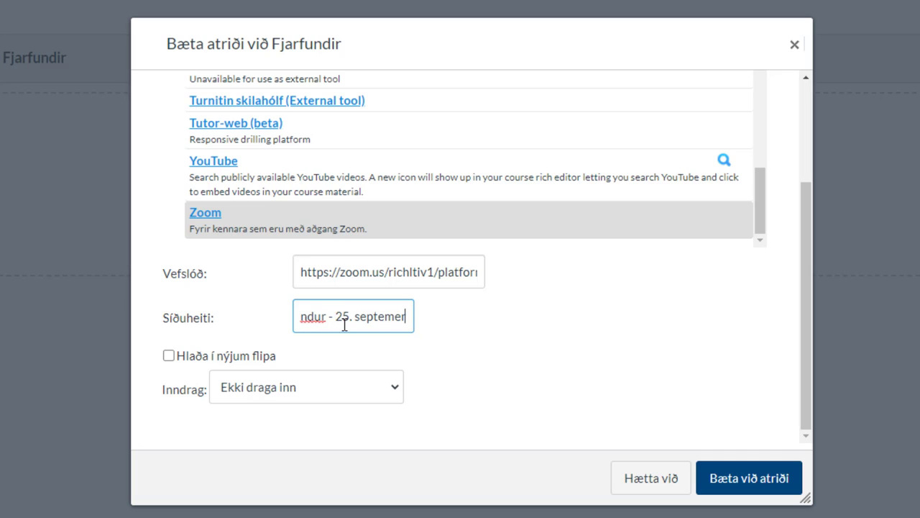
key("BackSpace")
key("BackSpace")
type("mber k")
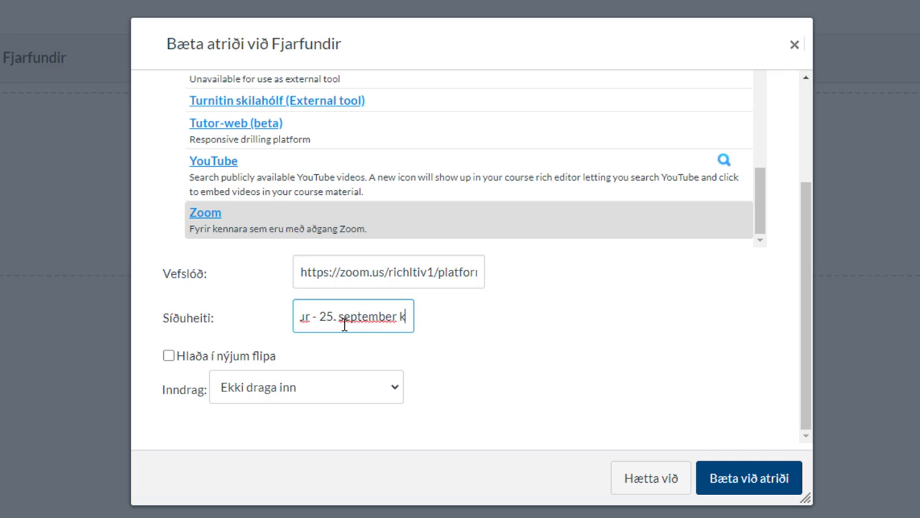
type("l. 1")
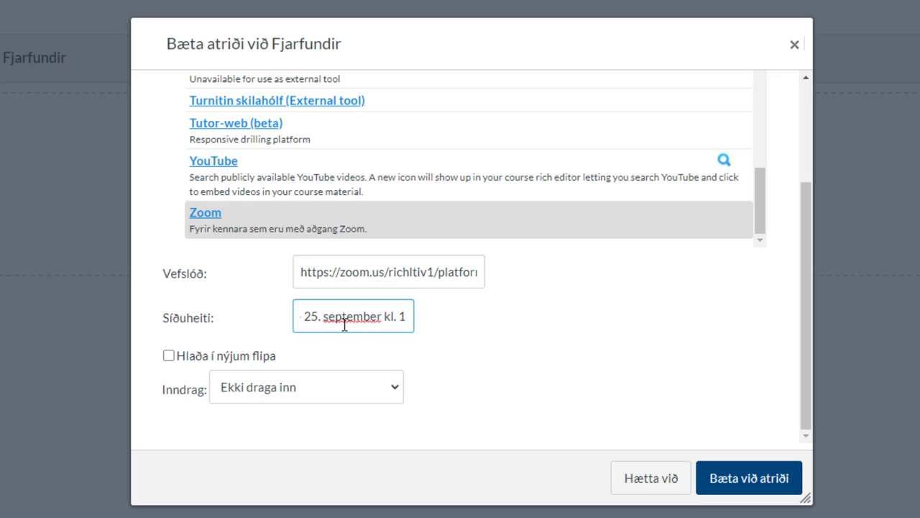
type("1-12")
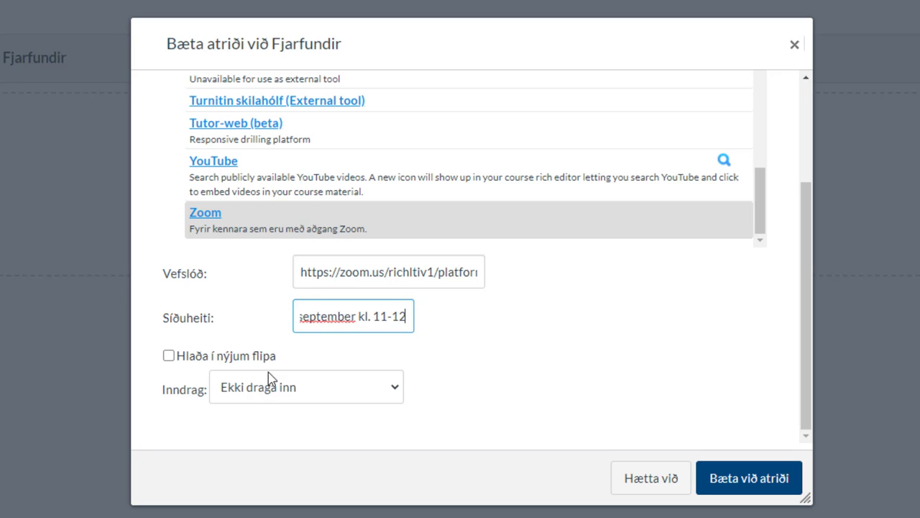
Add the item with Bæta við atriði and open the new Zoom fjarfundur link.
left_click(769, 483)
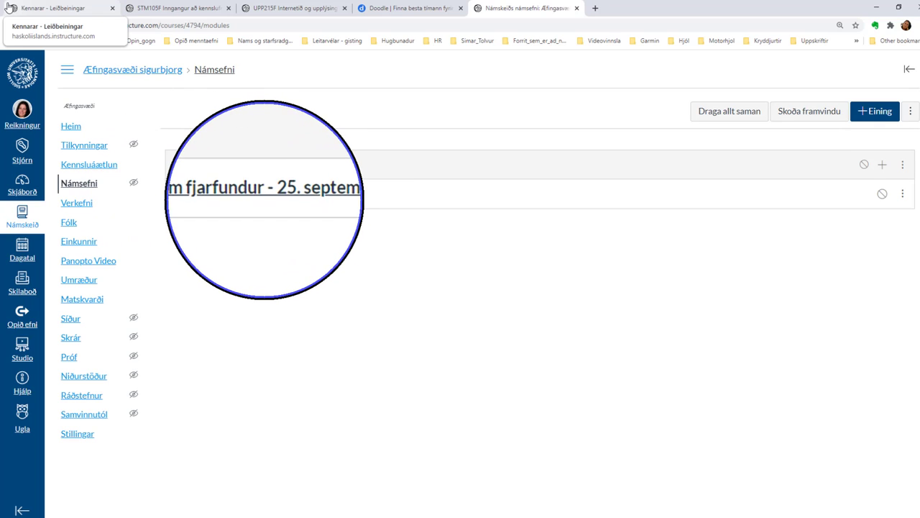
left_click(276, 195)
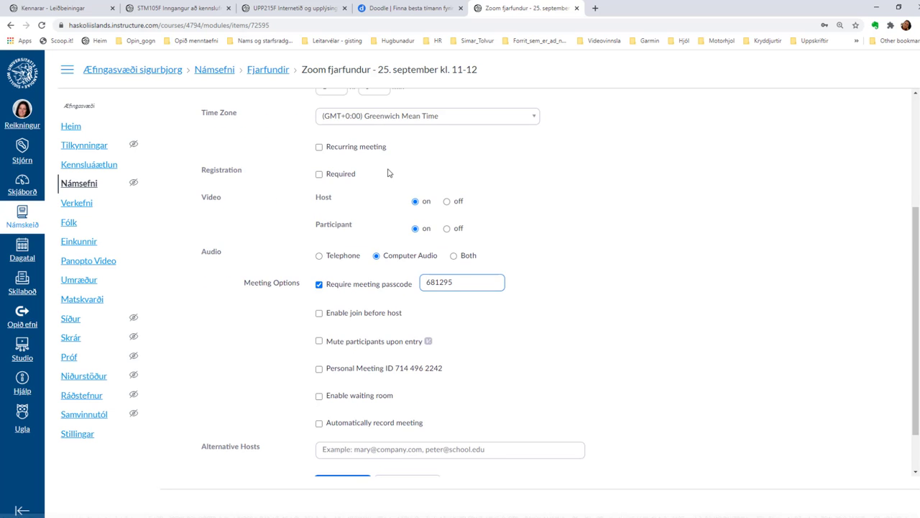
Enter the topic 'Fjarfundur - spjall um efni K' and the description 'Iýsingu á efni umræðunnar'.
scroll(388, 172, "up", 3)
left_click_drag(407, 145, 297, 140)
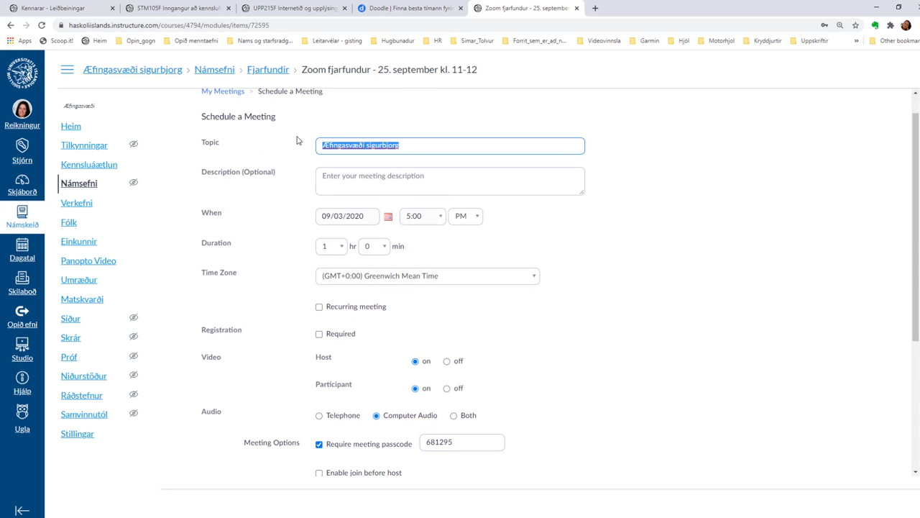
type("Fjarfund")
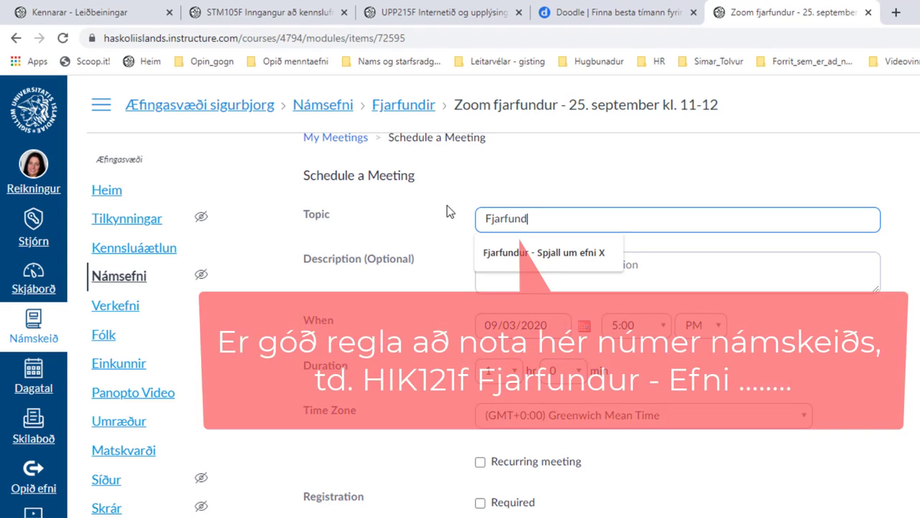
type("ur - spjl")
key("BackSpace")
key("BackSpace")
type("ja")
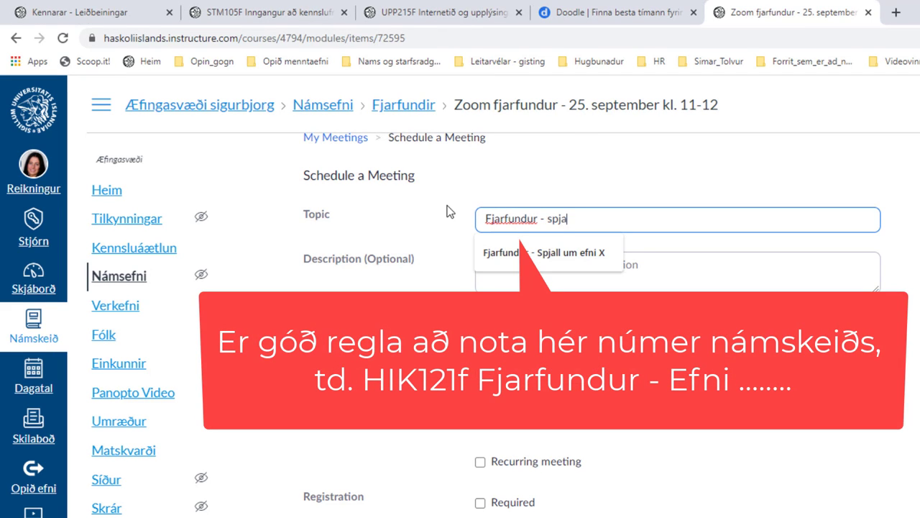
type("ll um efni K")
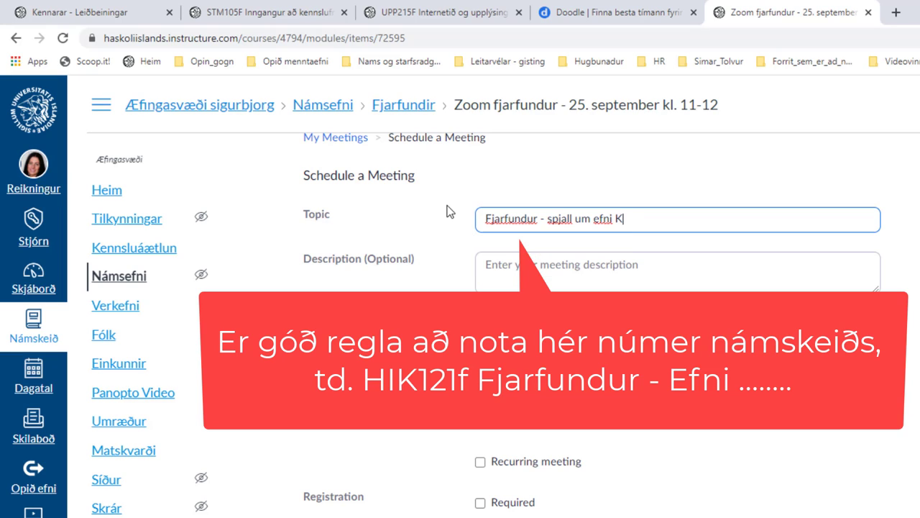
left_click(521, 282)
type("Iýsingu")
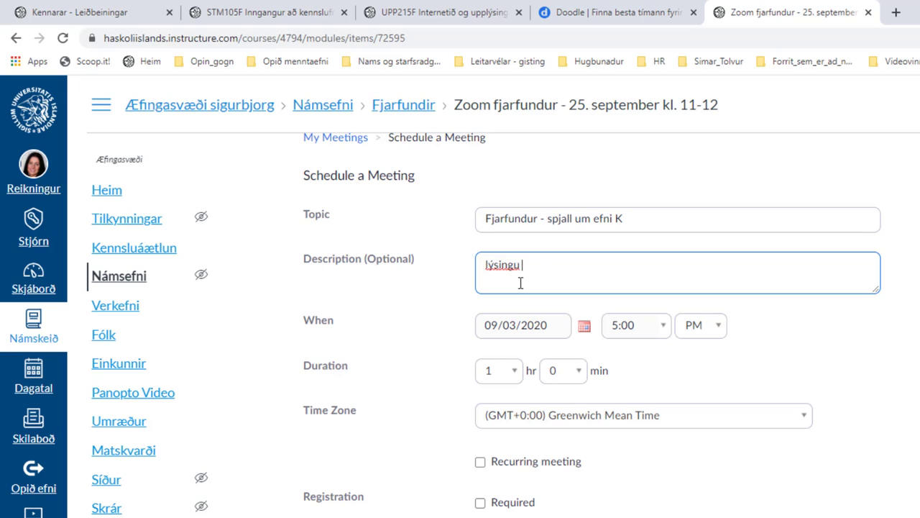
type(" á efni umræðunnar")
Set the meeting start to 25 September 2020 at 11:00 AM.
left_click(584, 327)
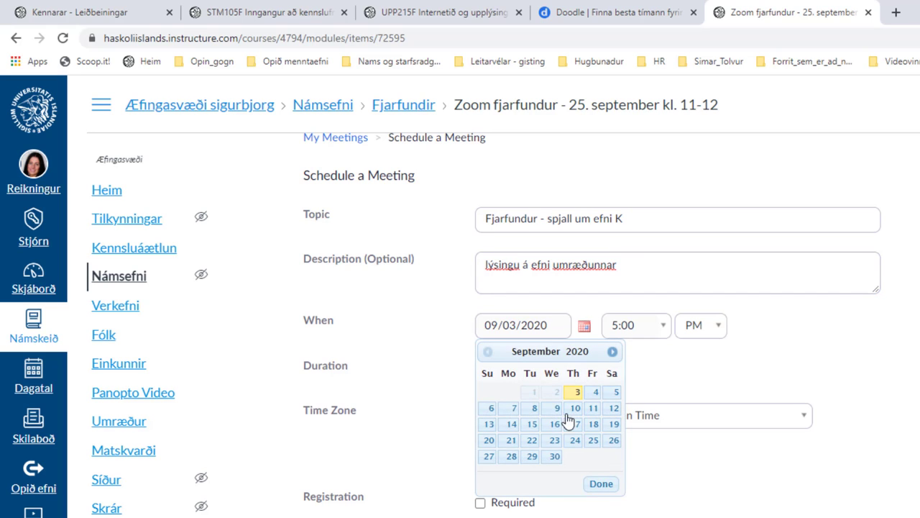
left_click(602, 444)
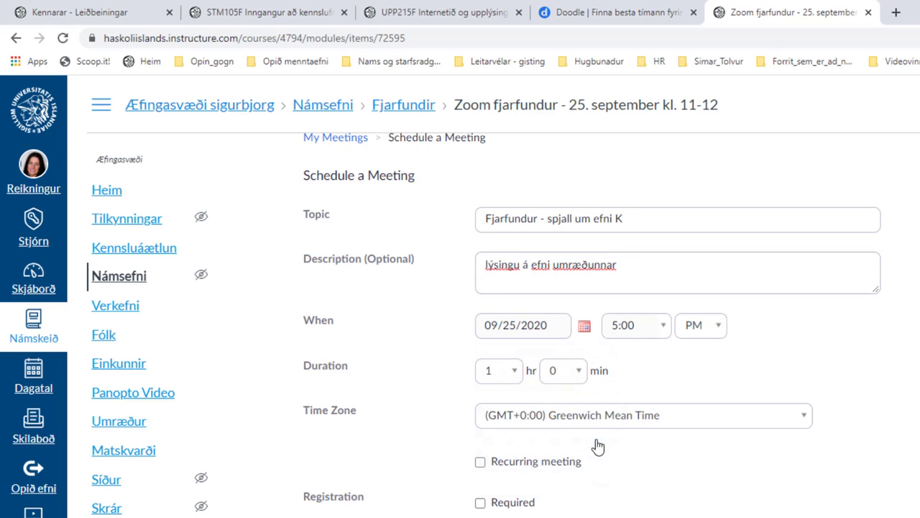
left_click(665, 330)
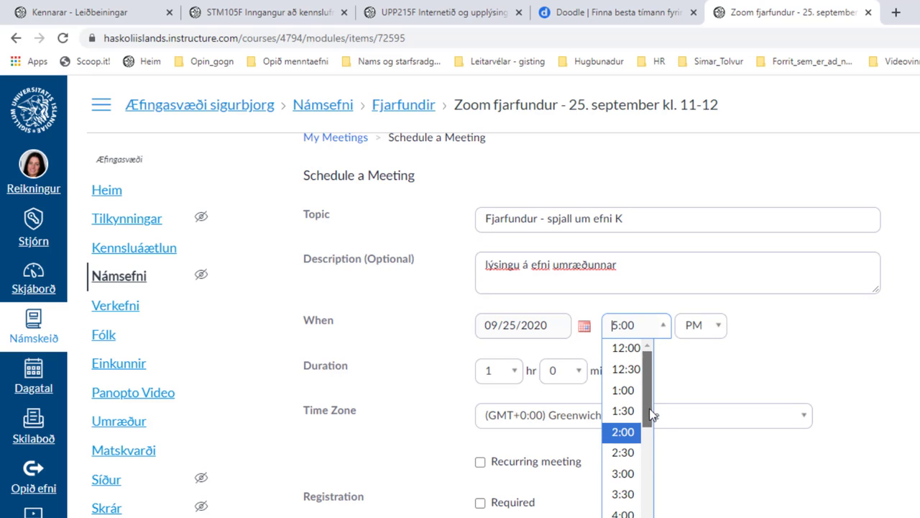
left_click_drag(651, 415, 651, 514)
left_click(623, 513)
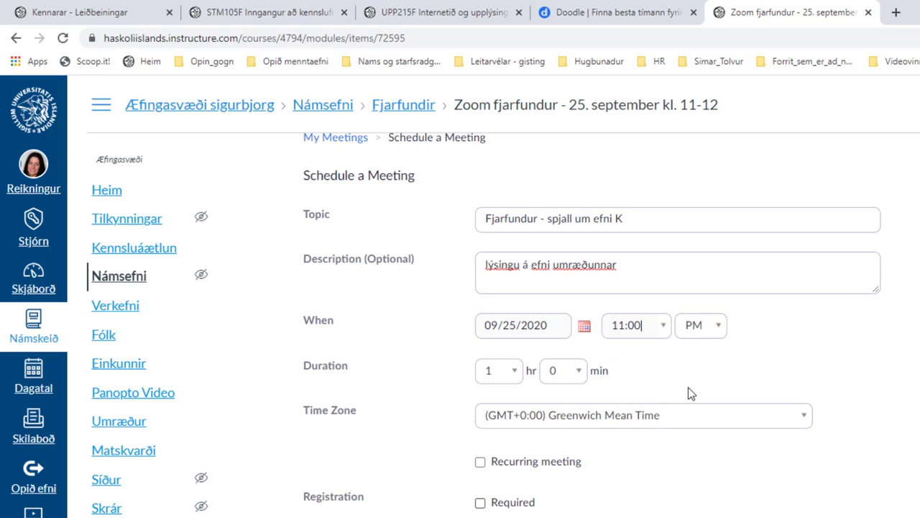
left_click(715, 331)
left_click(702, 351)
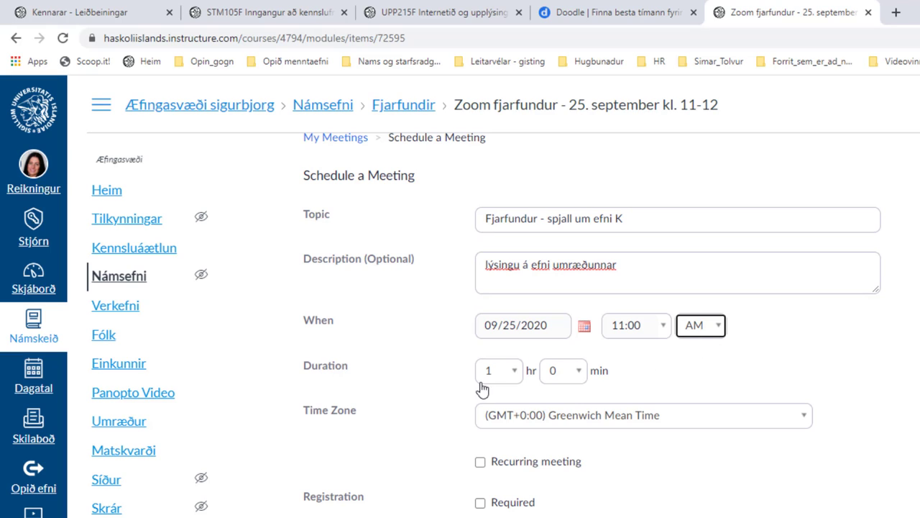
left_click(807, 424)
scroll(690, 496, "down", 2)
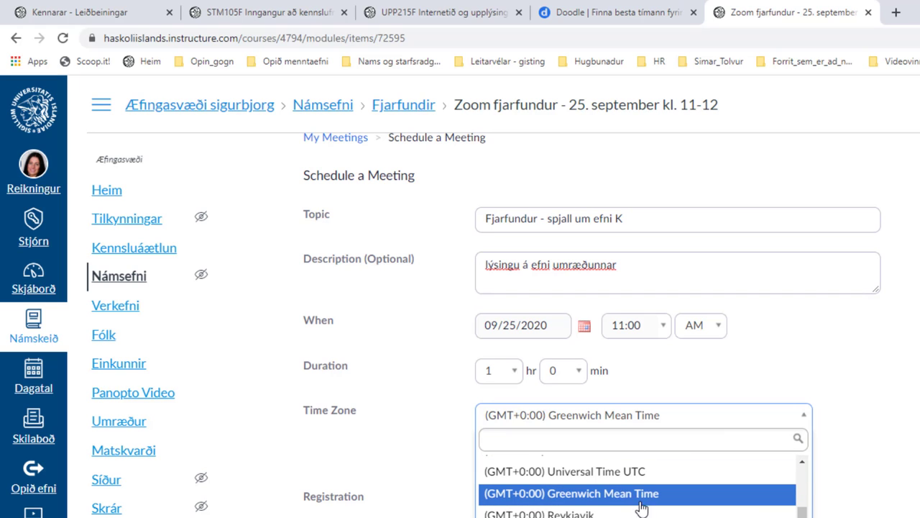
Choose the (GMT+0:00) Reykjavik time zone and review the Video and Audio settings below.
left_click(577, 514)
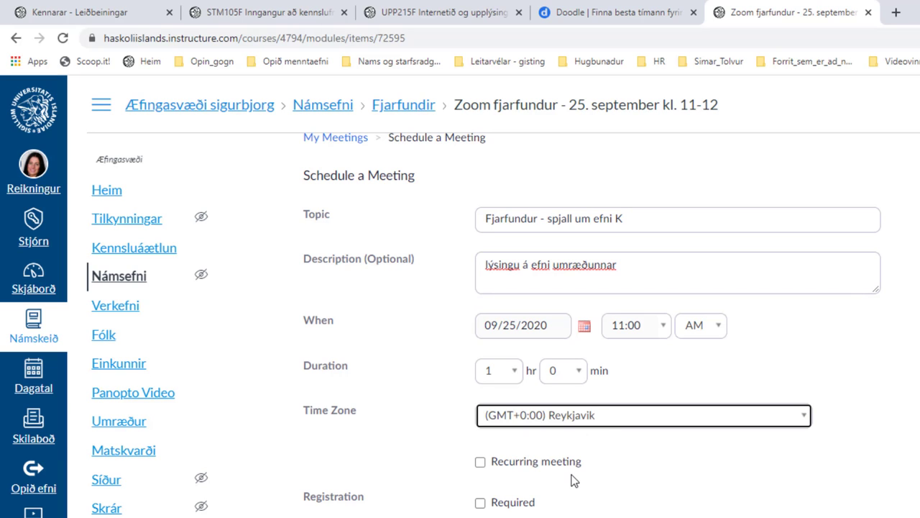
scroll(574, 480, "down", 1)
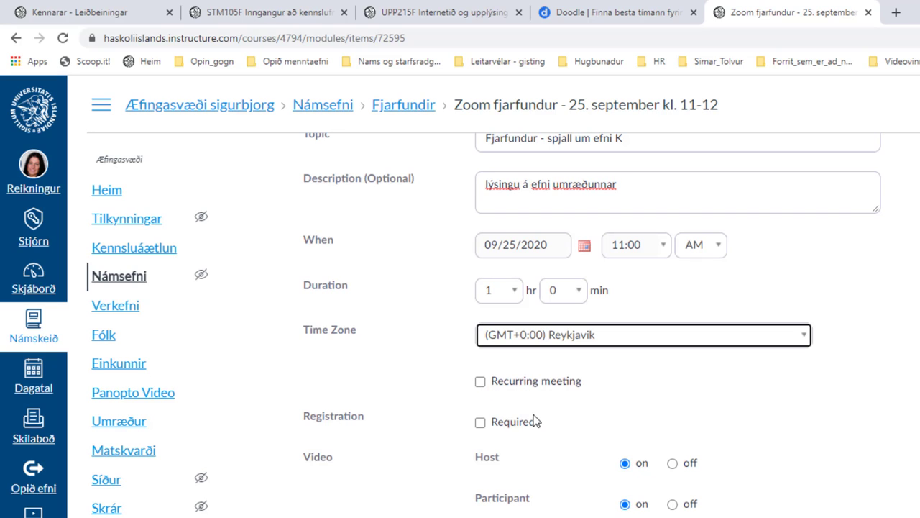
scroll(512, 433, "down", 1)
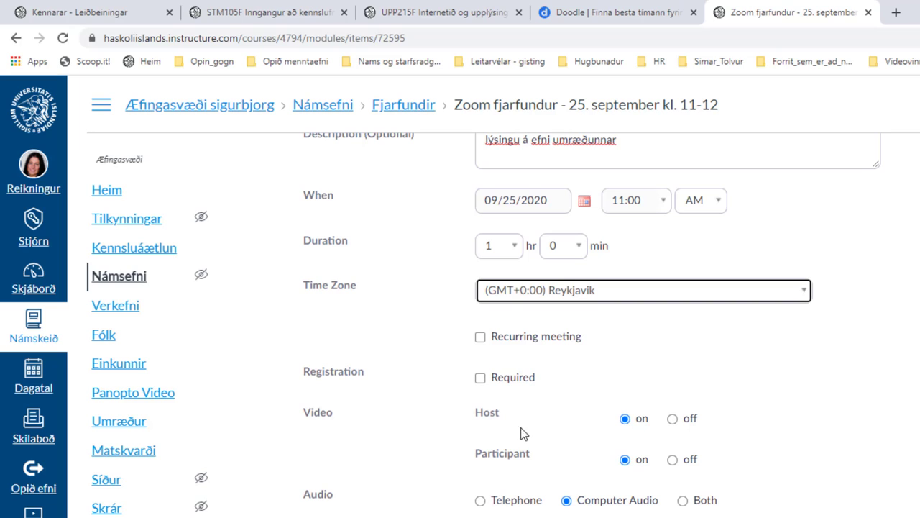
scroll(557, 415, "down", 1)
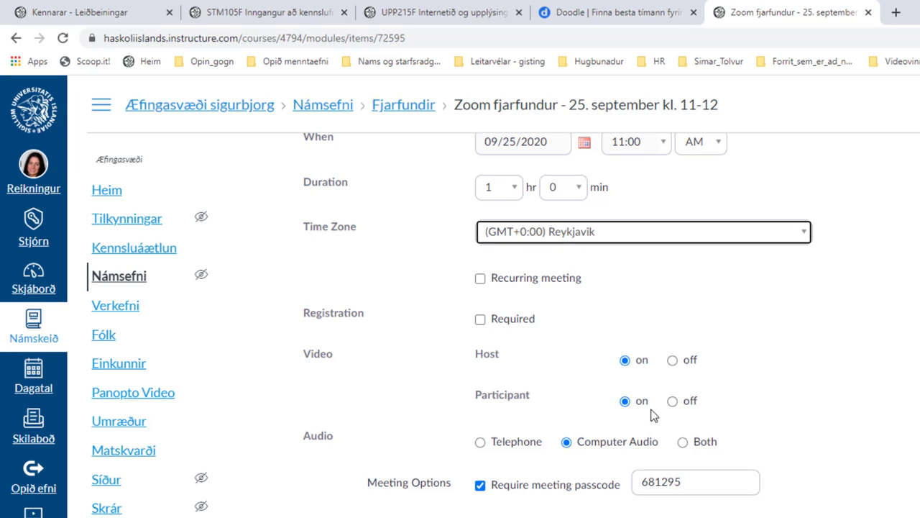
scroll(653, 415, "down", 1)
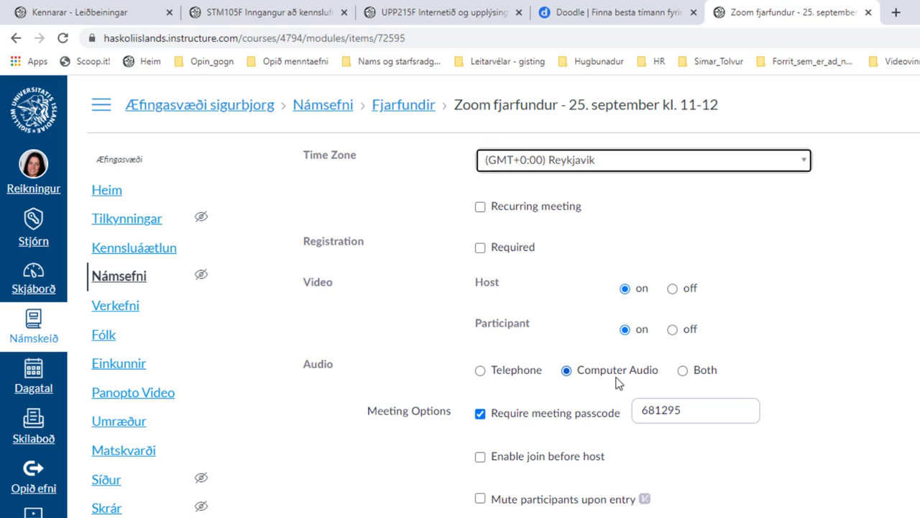
scroll(617, 383, "down", 1)
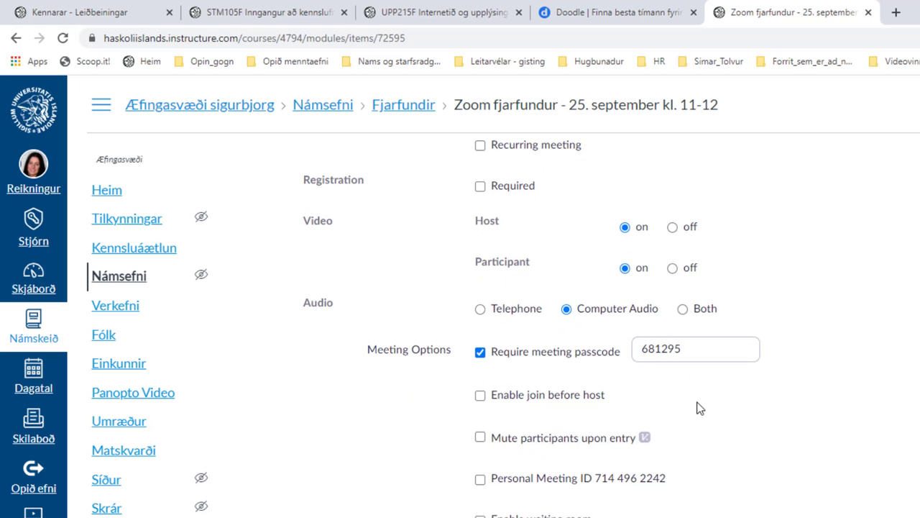
Leave Require meeting passcode unchecked, after briefly re-enabling it and trying a new passcode.
left_click(480, 350)
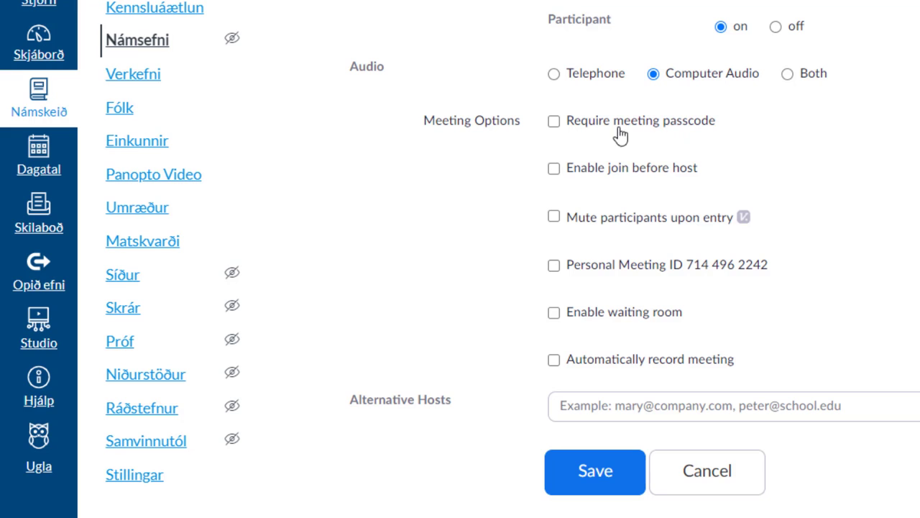
left_click(554, 121)
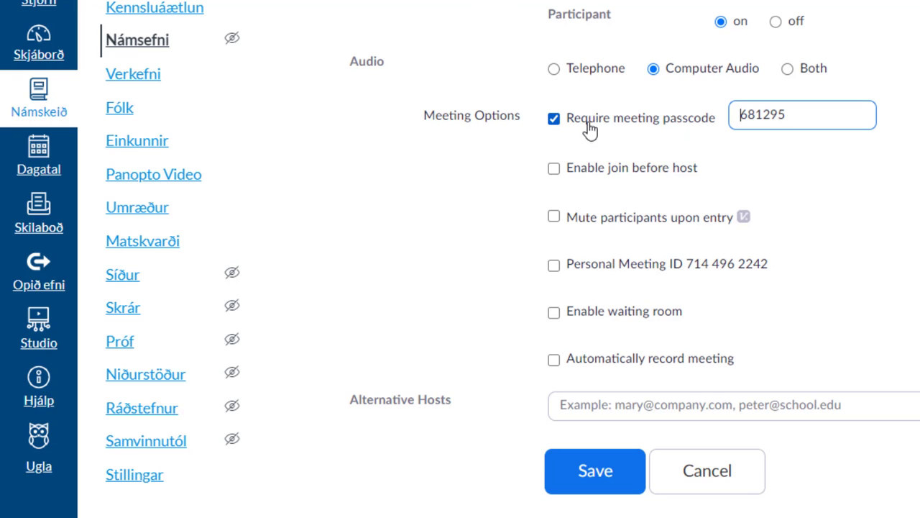
left_click_drag(797, 119, 714, 115)
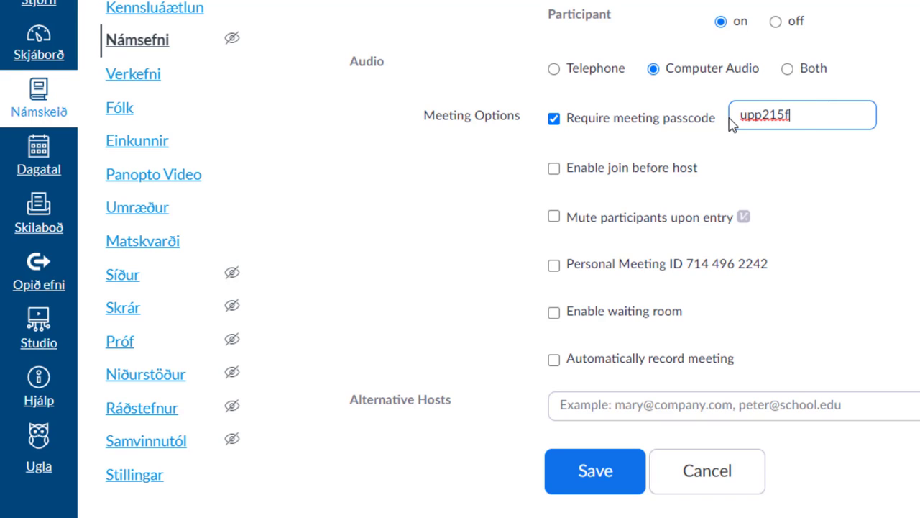
left_click(554, 120)
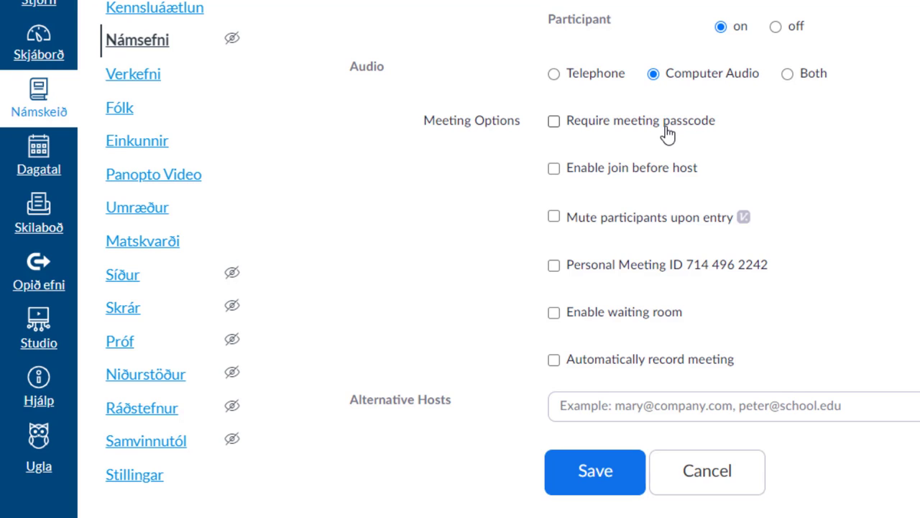
Check Enable join before host and Mute participants upon entry.
left_click(555, 173)
left_click(554, 219)
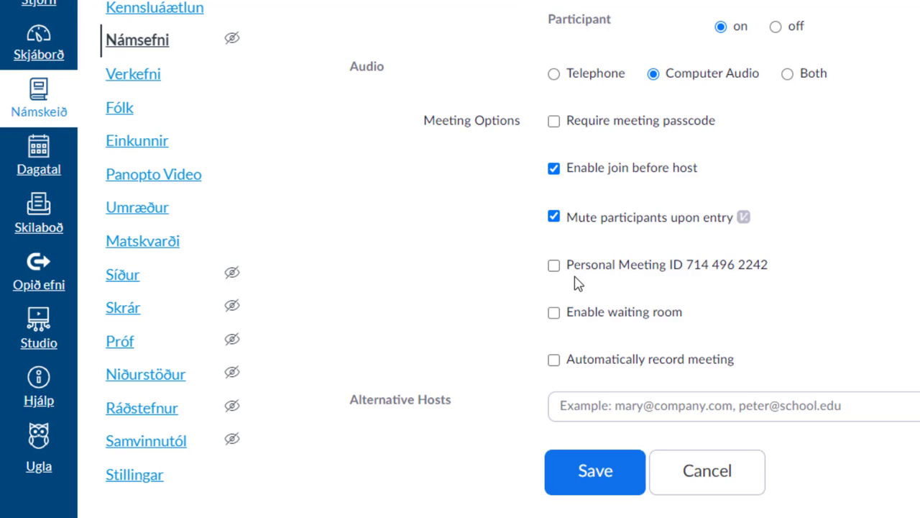
Leave Personal Meeting ID off, clear passcode and join-before-host, and tick the waiting room.
left_click(553, 266)
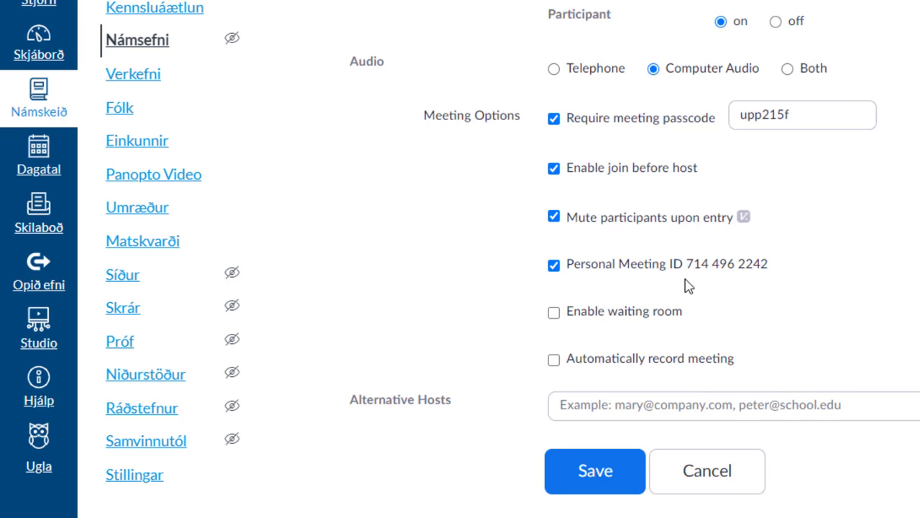
left_click(554, 265)
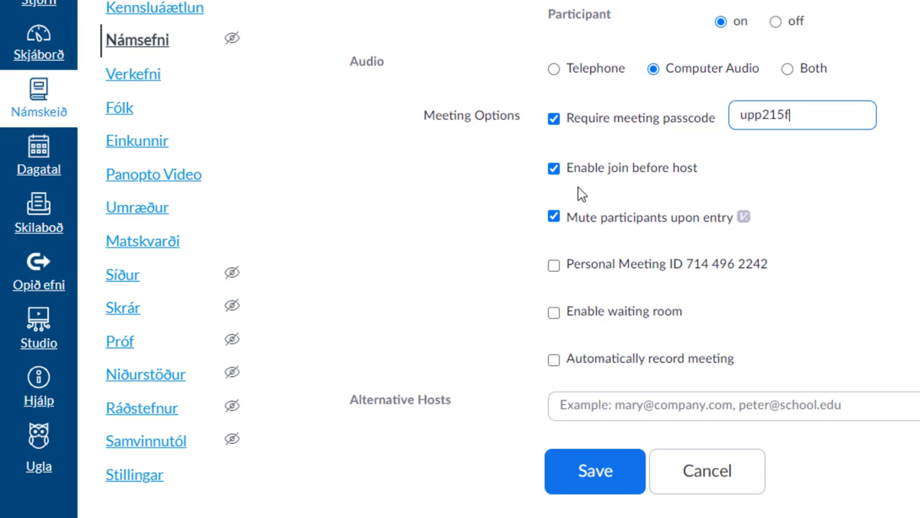
left_click(554, 120)
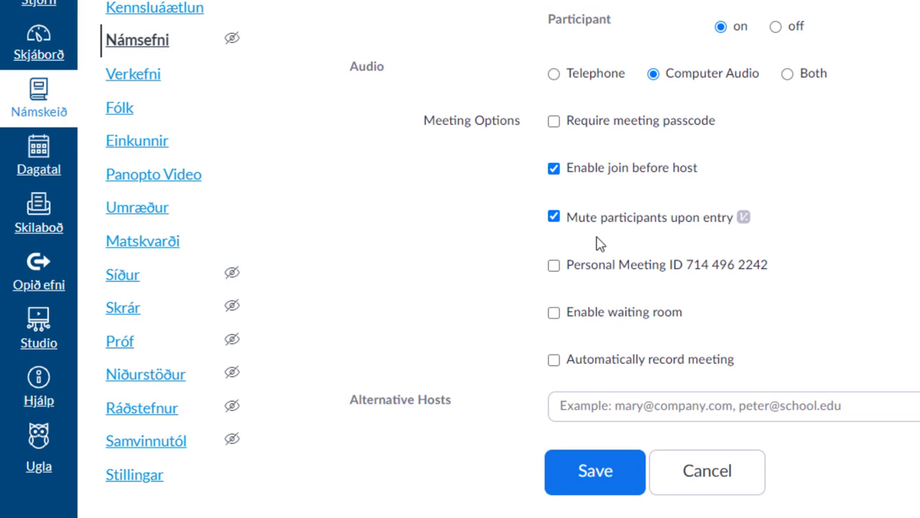
left_click(554, 173)
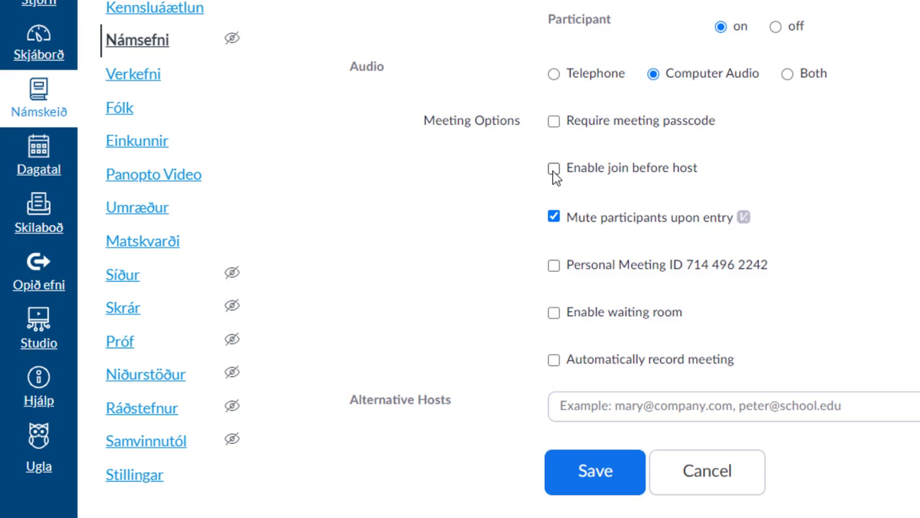
left_click(557, 316)
Re-check Enable join before host and uncheck Enable waiting room again.
left_click(554, 169)
right_click(554, 315)
left_click(525, 312)
left_click(555, 316)
Type the co-host's e-mail address into the Alternative Hosts field and confirm it.
left_click(580, 407)
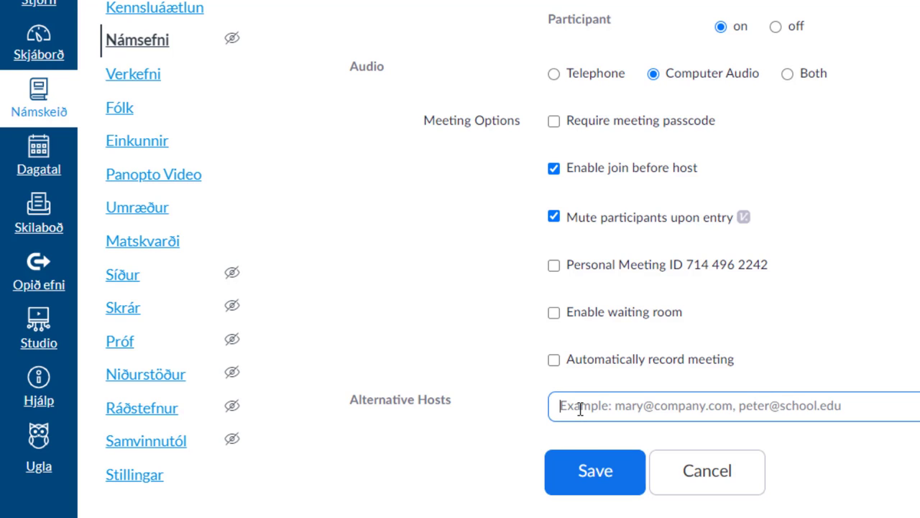
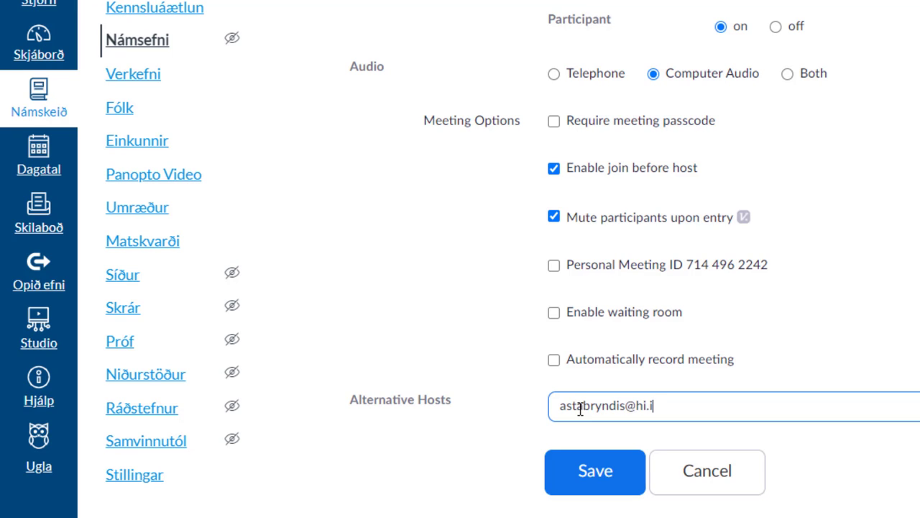
left_click(842, 506)
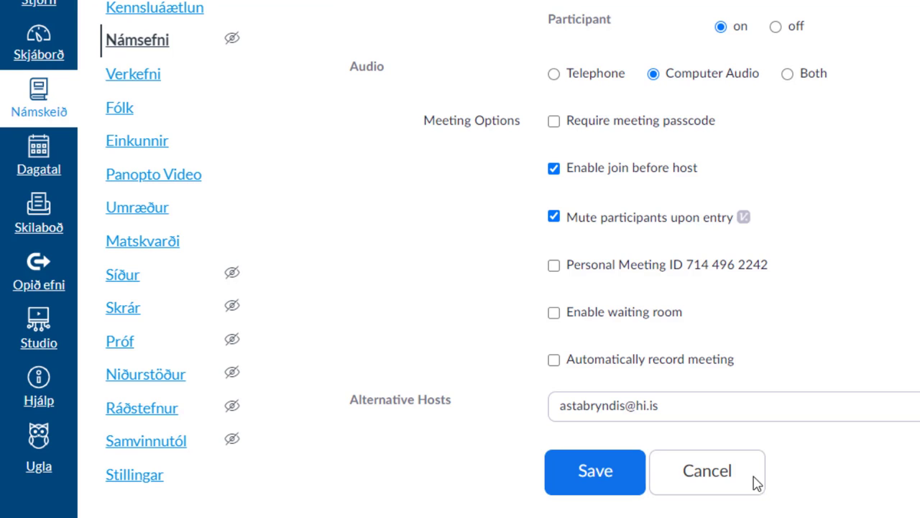
Save the Zoom meeting for Sep 25, 2020 and go to the Námsefni page showing Fjarfundir.
left_click(601, 474)
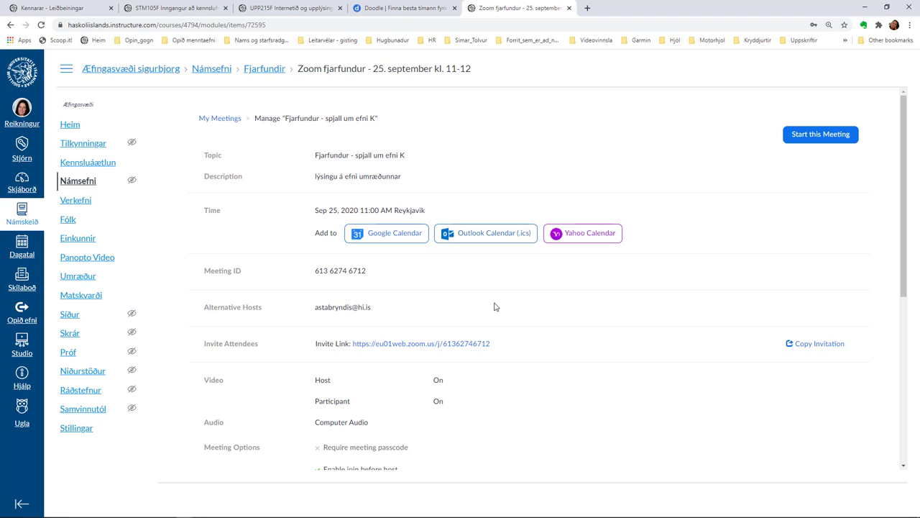
scroll(635, 363, "down", 2)
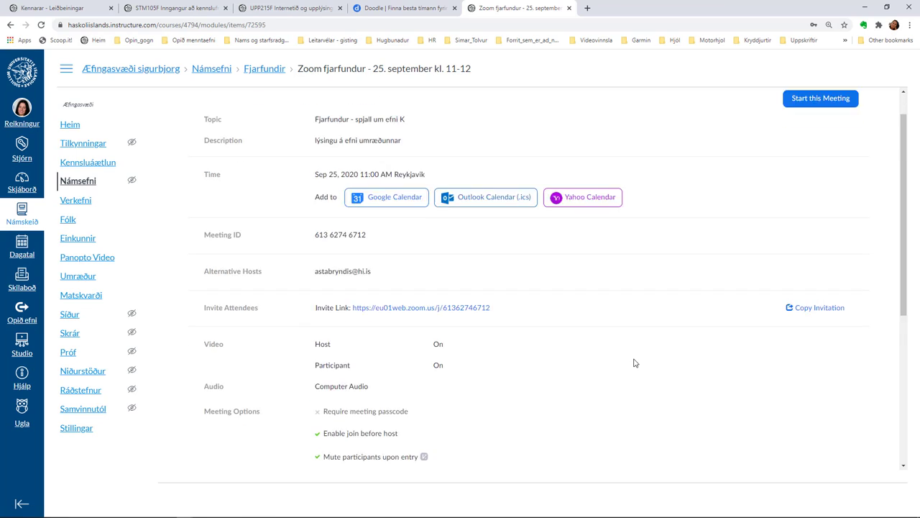
scroll(635, 364, "up", 2)
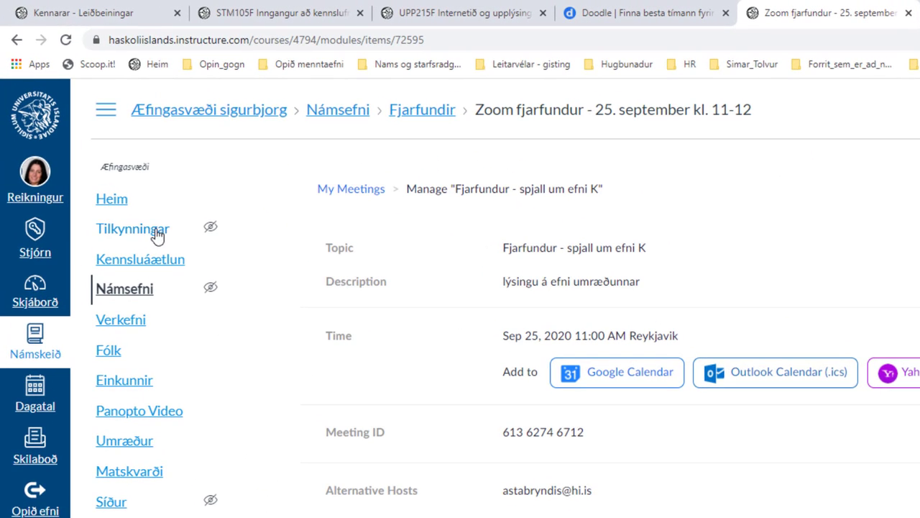
left_click(129, 289)
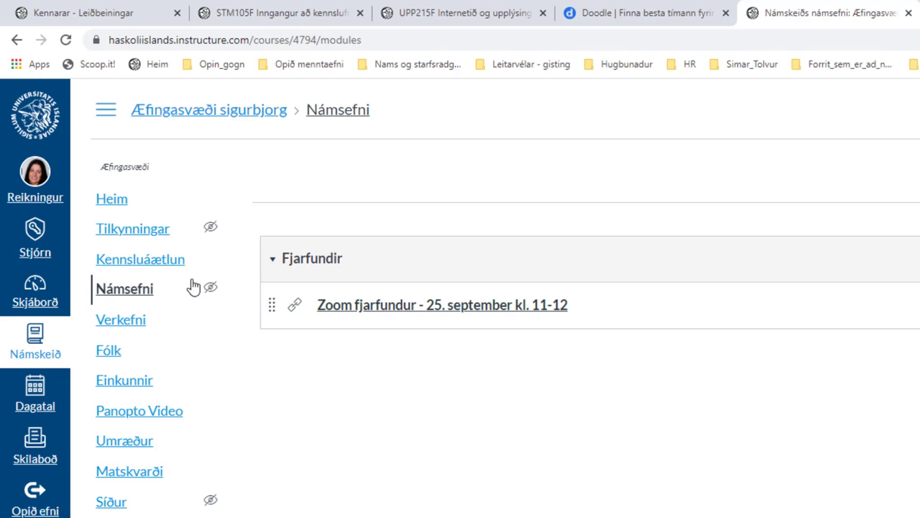
From the Heim page, preview the course in Nemandasýn (student view), then exit it.
left_click(106, 206)
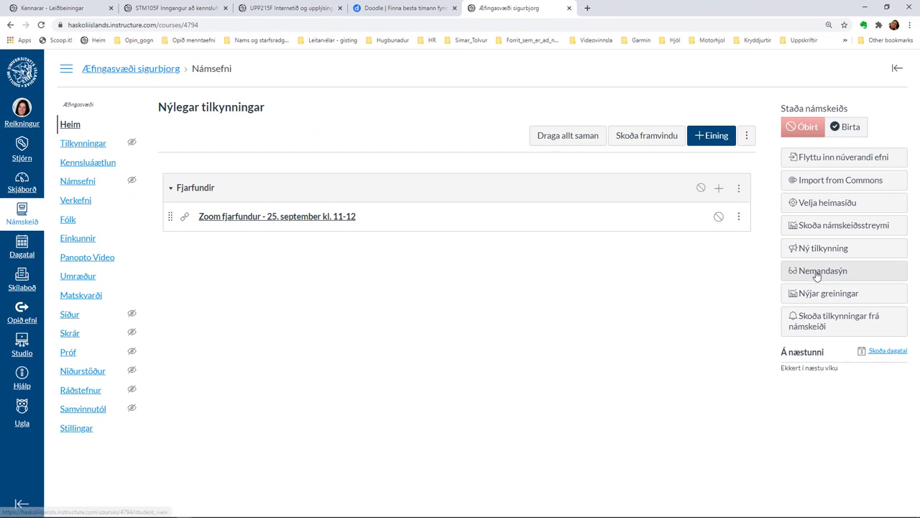
left_click(818, 271)
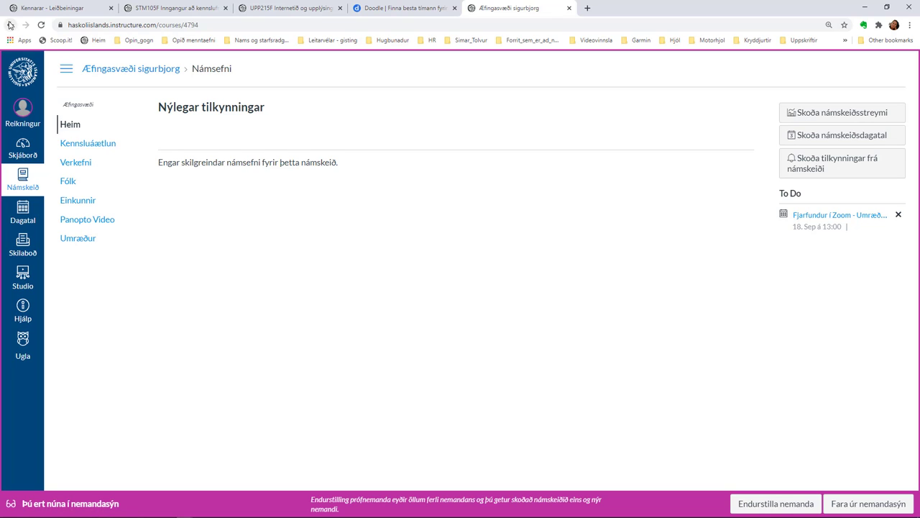
right_click(862, 508)
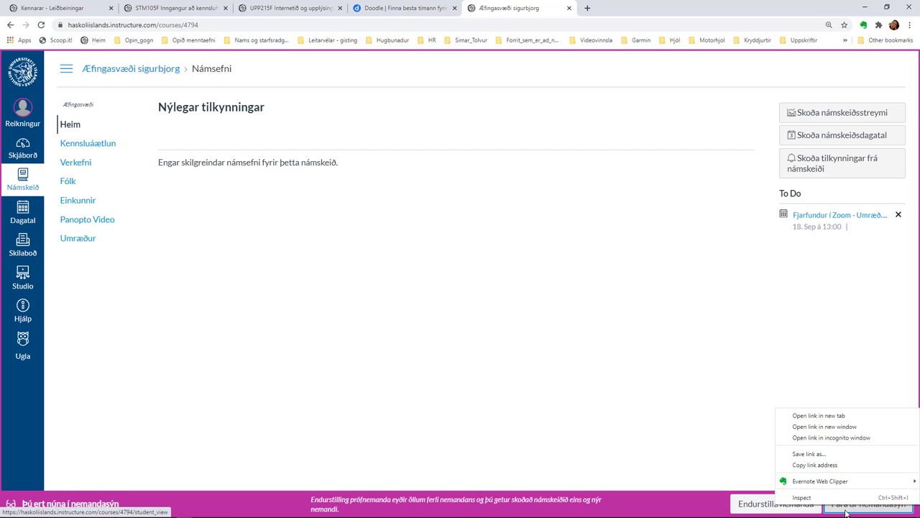
left_click(847, 512)
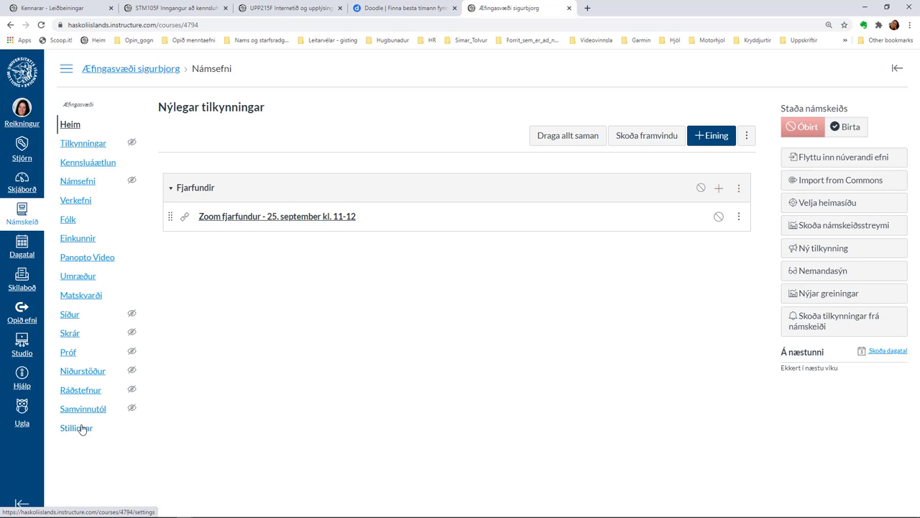
Publish the Fjarfundir module and its Zoom item on Námsefni, then go to Heim.
left_click(82, 428)
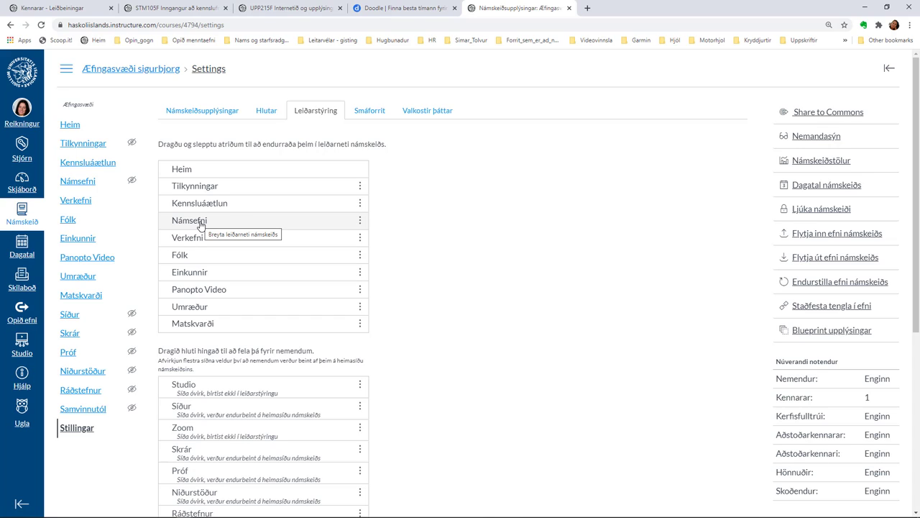
left_click(80, 182)
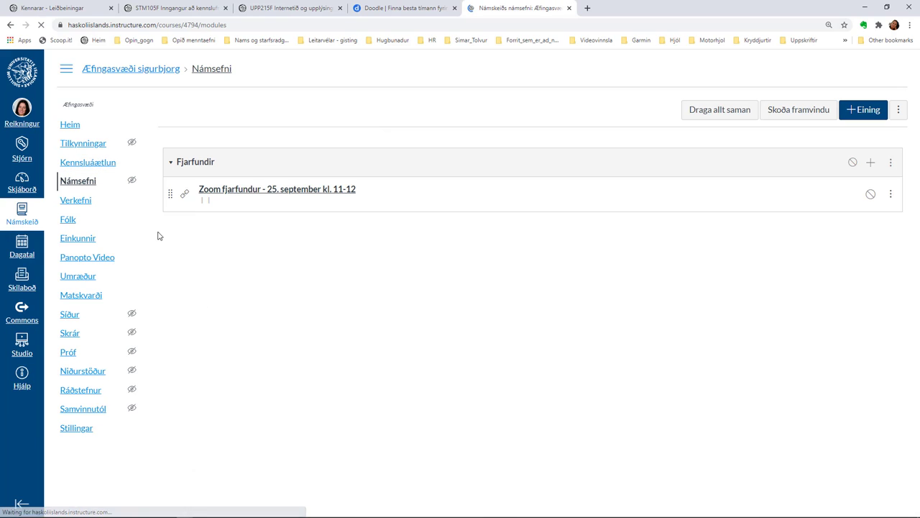
left_click(854, 163)
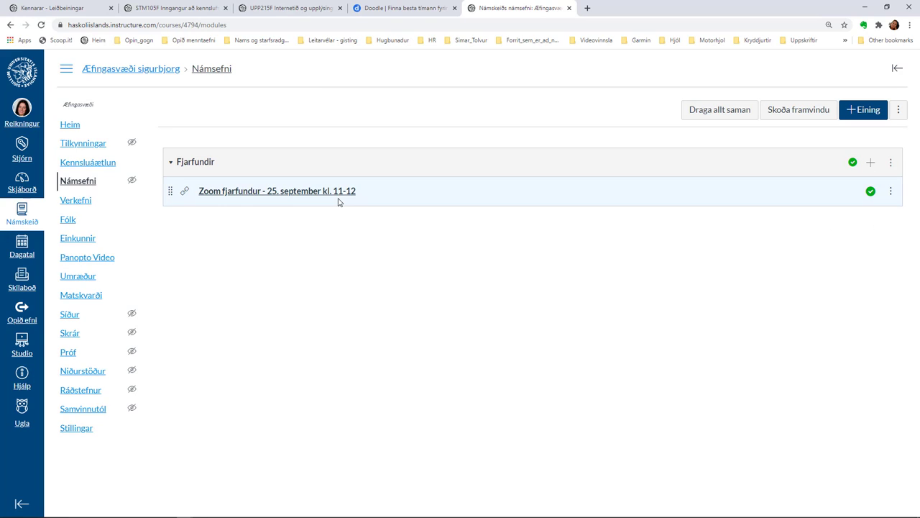
left_click(69, 127)
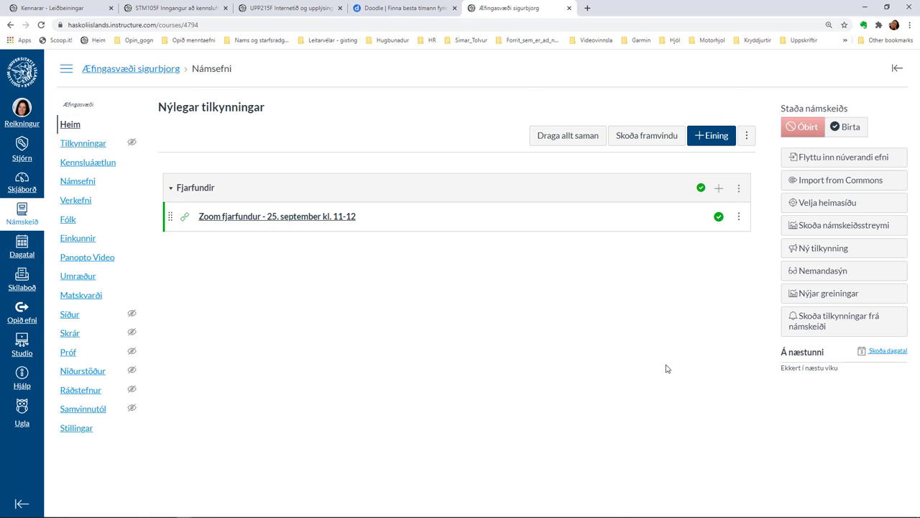
In student view, open Zoom fjarfundur to see the Sep 10, 18 and 25 meetings.
left_click(822, 277)
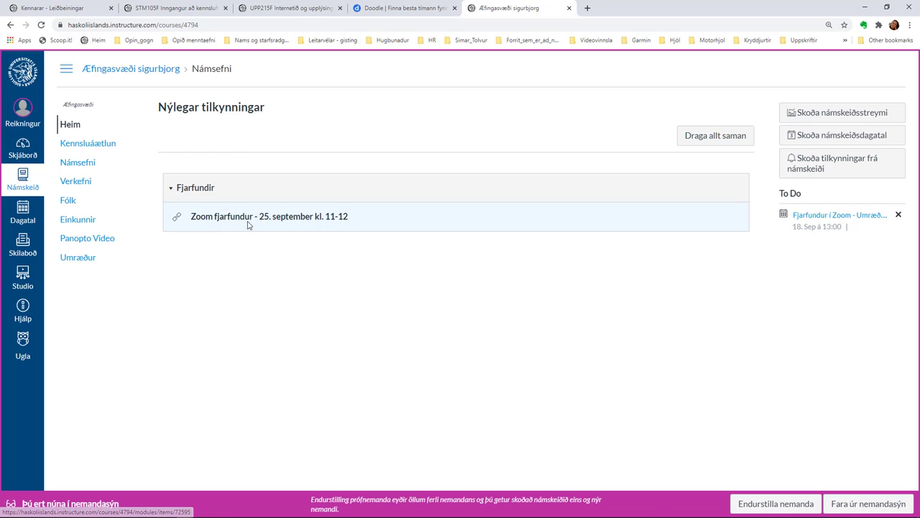
left_click(290, 222)
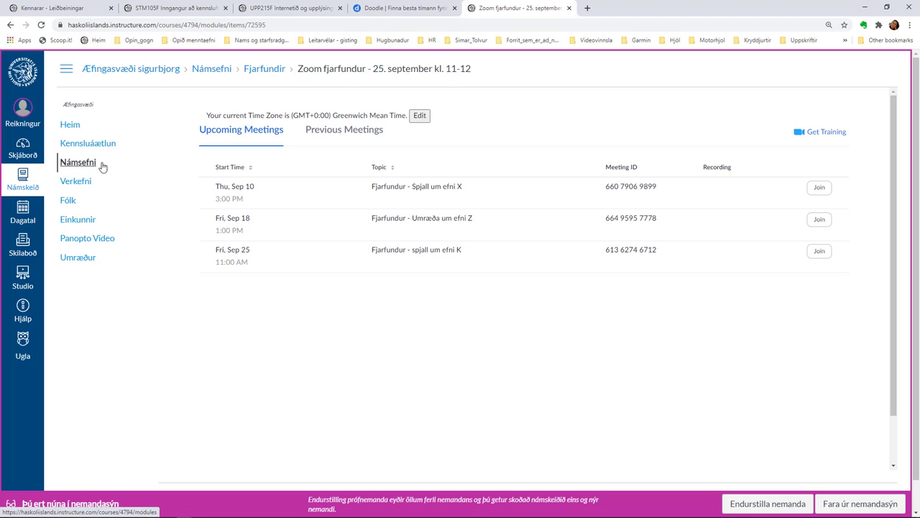
Exit student view, return to the Heim page and open the calendar via Skoða dagatal.
left_click(841, 505)
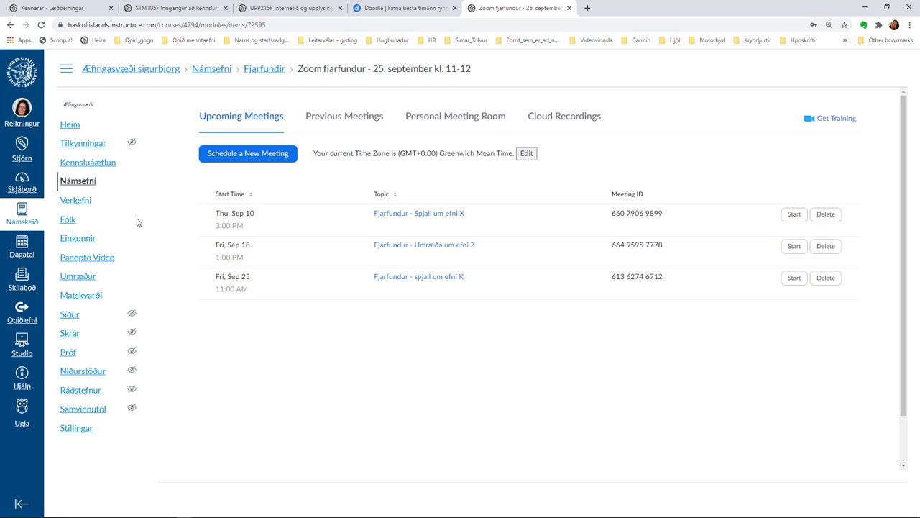
left_click(69, 125)
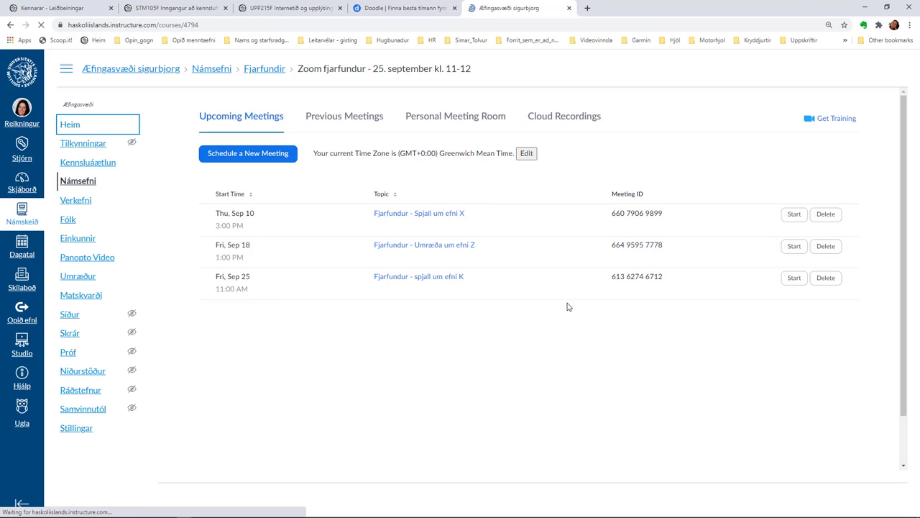
left_click(888, 351)
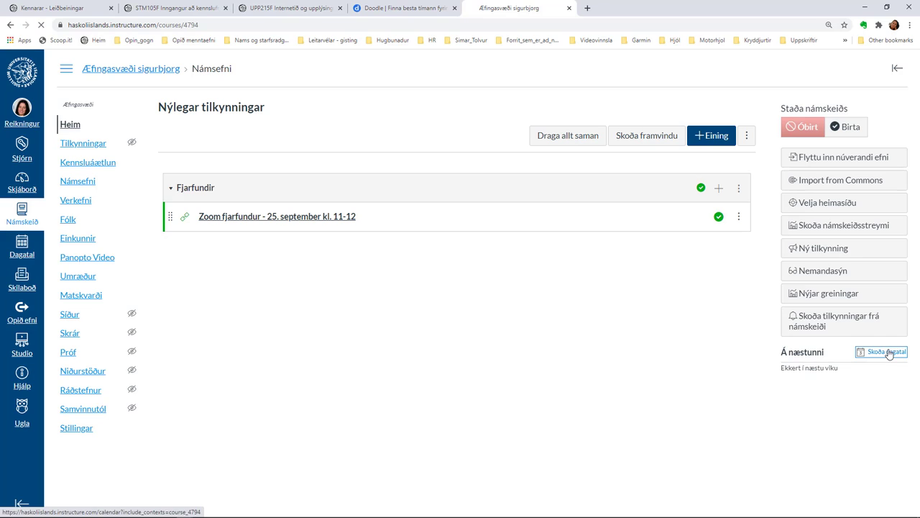